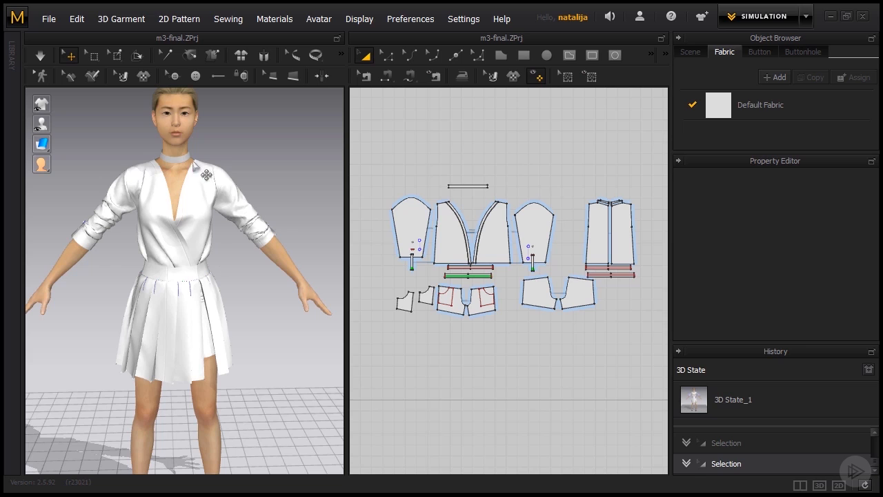
# - Add a new fabric and name it TOP
pyautogui.click(461, 239)
pyautogui.click(497, 238)
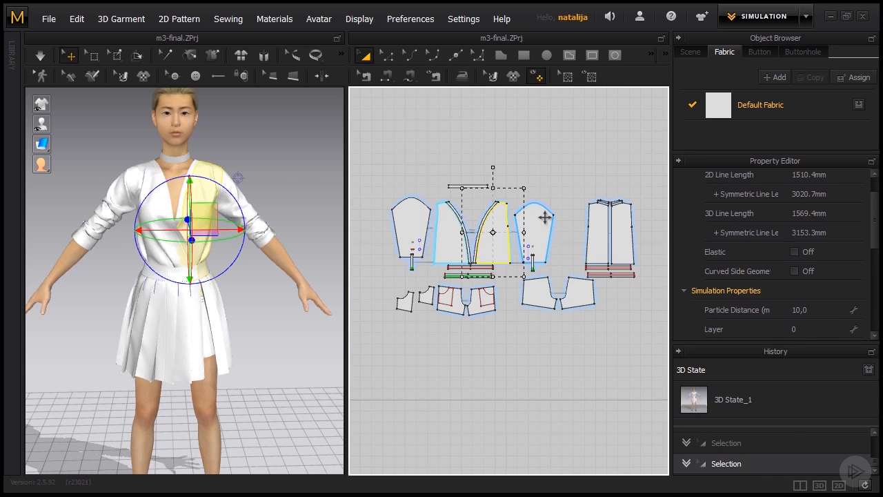
pyautogui.click(545, 218)
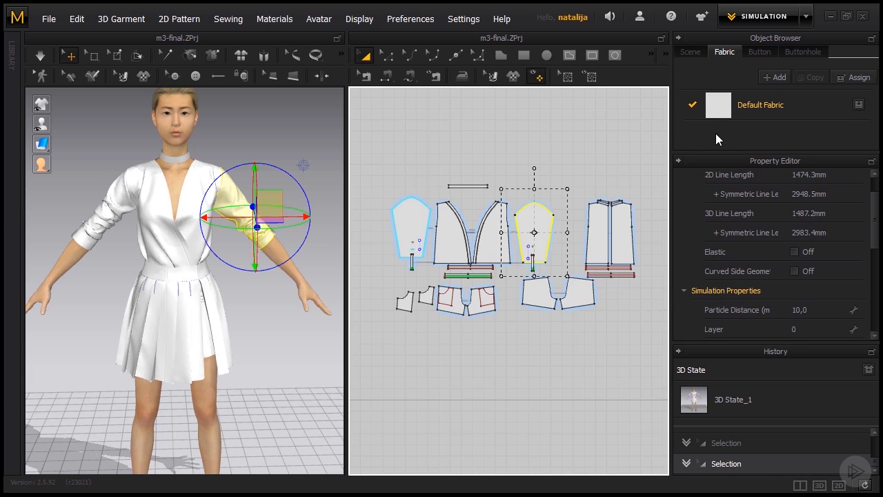
pyautogui.click(775, 78)
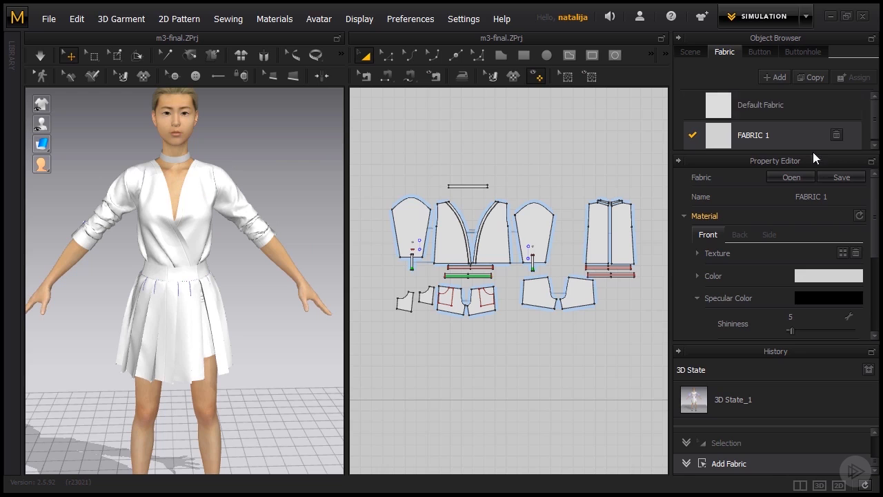
pyautogui.doubleClick(833, 197)
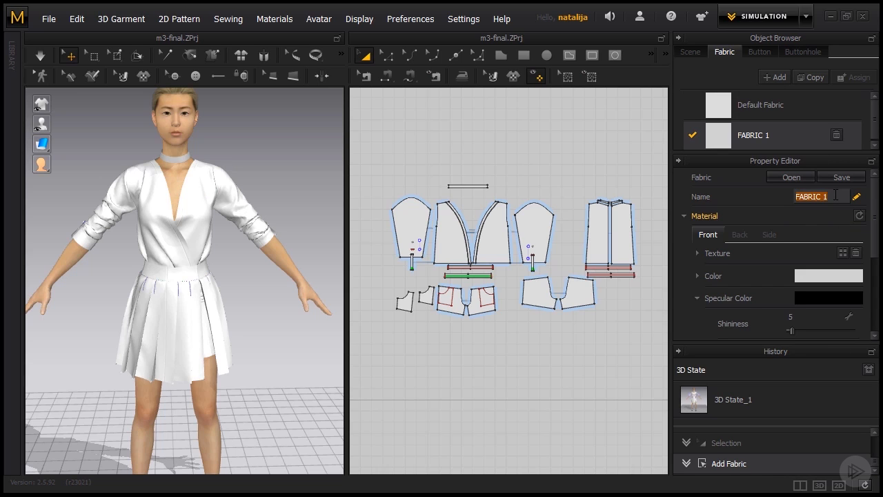
pyautogui.write('TOP')
pyautogui.press('Return')
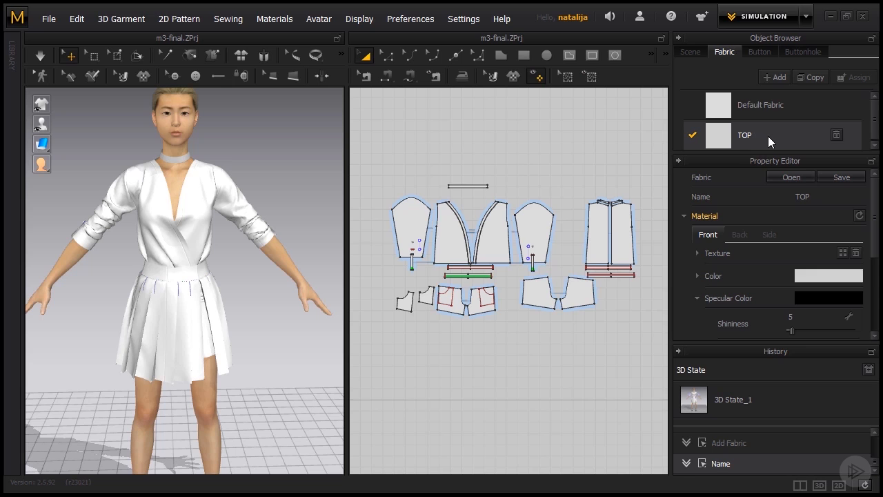
# - Assign the TOP fabric to both front bodice pieces, both back bodice pieces and both sleeves
pyautogui.moveTo(768, 136); pyautogui.dragTo(501, 254)
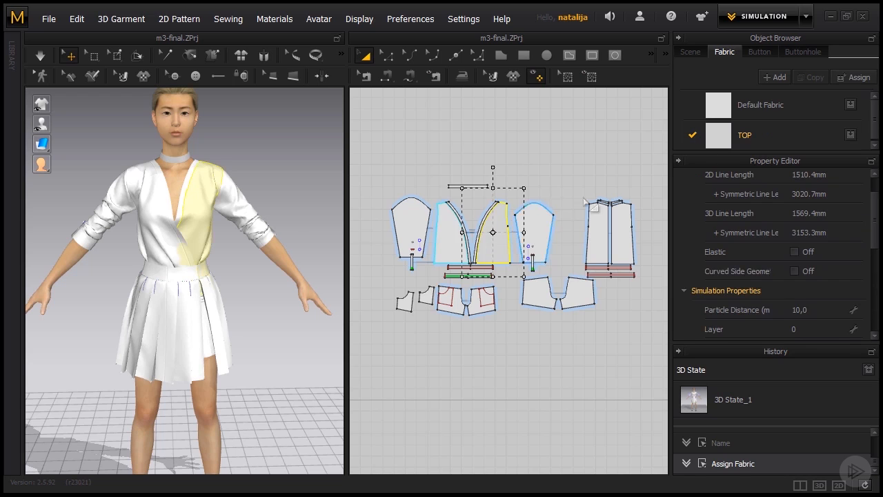
pyautogui.moveTo(746, 135); pyautogui.dragTo(449, 242)
pyautogui.moveTo(739, 129); pyautogui.dragTo(595, 222)
pyautogui.moveTo(707, 146); pyautogui.dragTo(624, 228)
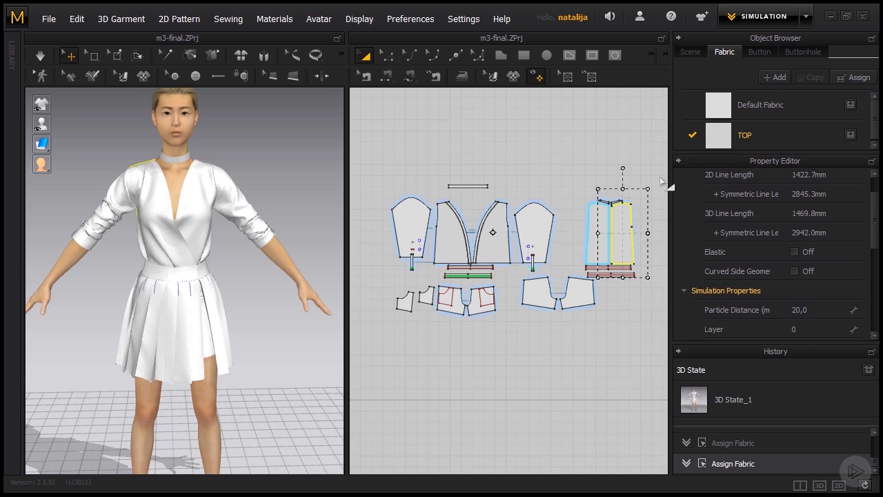
pyautogui.moveTo(728, 132); pyautogui.dragTo(535, 232)
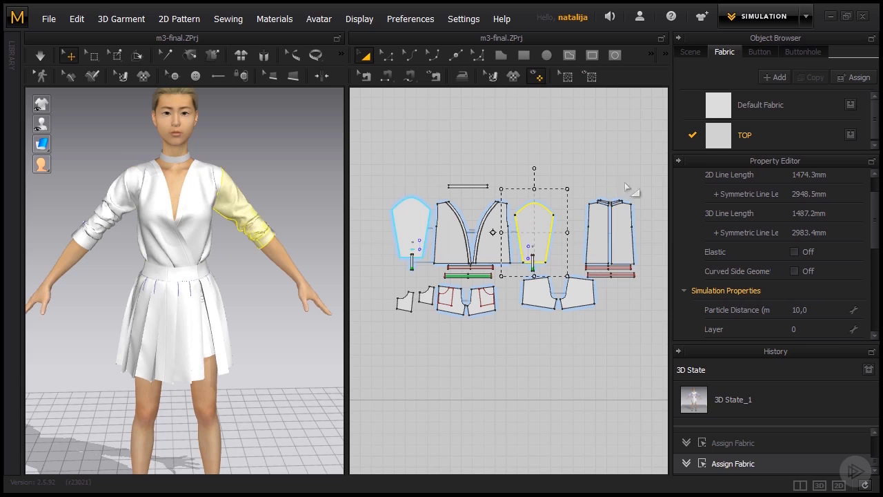
pyautogui.moveTo(720, 133); pyautogui.dragTo(411, 227)
# - Examine the front, back and side material settings of the TOP fabric
pyautogui.click(724, 138)
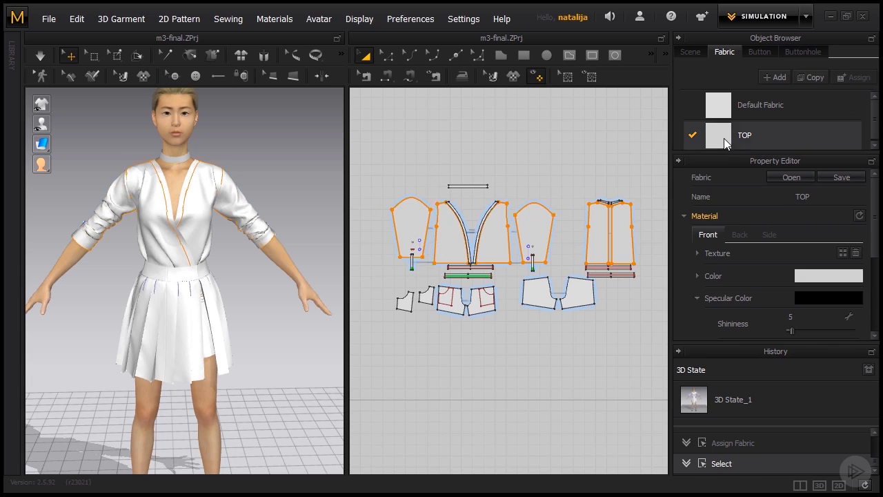
pyautogui.moveTo(724, 138); pyautogui.dragTo(555, 181)
pyautogui.moveTo(552, 174); pyautogui.dragTo(743, 177)
pyautogui.moveTo(874, 198); pyautogui.dragTo(873, 210)
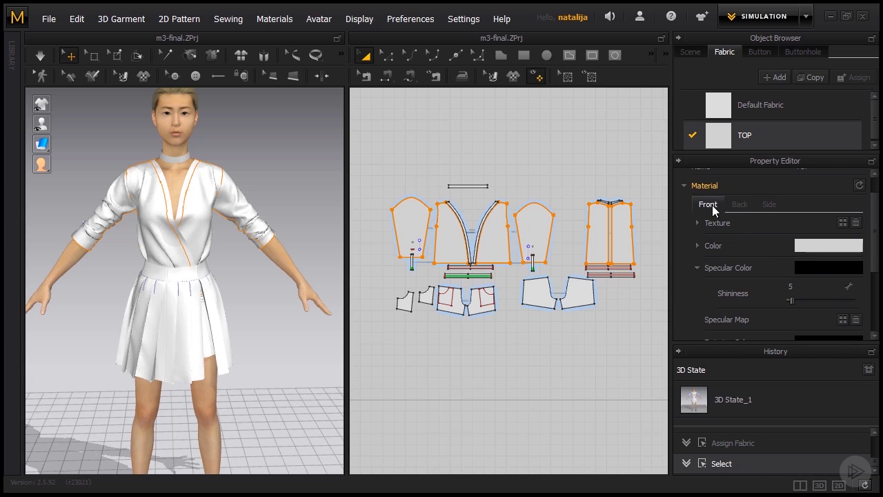
pyautogui.click(739, 206)
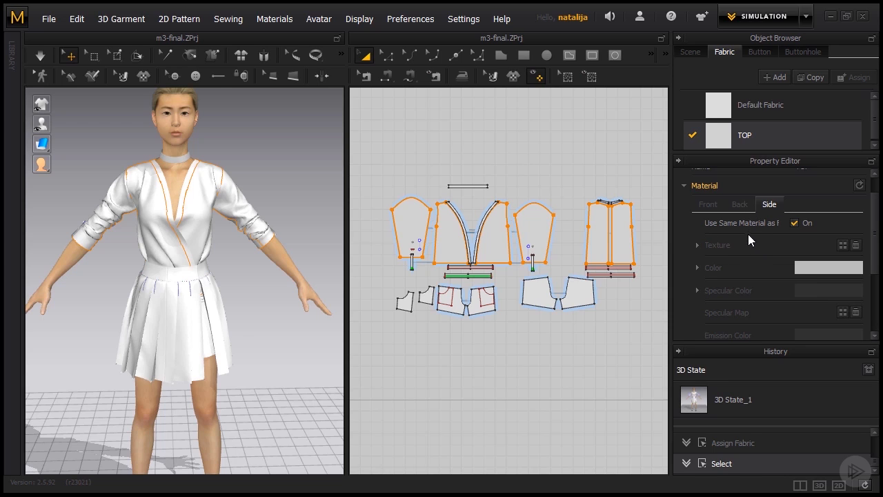
pyautogui.click(712, 204)
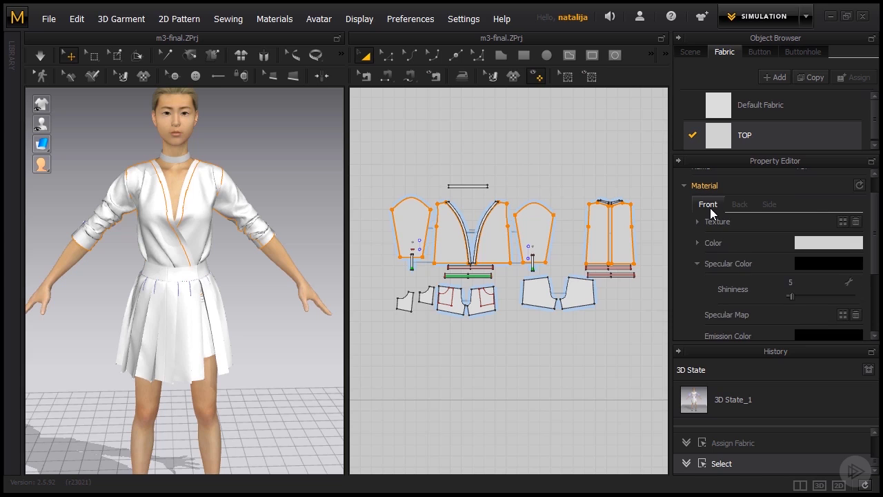
# - Set the TOP fabric's front material colour to the near-black brown 292525, after trying blue and muted red tones
pyautogui.scroll(-1, 878, 220)
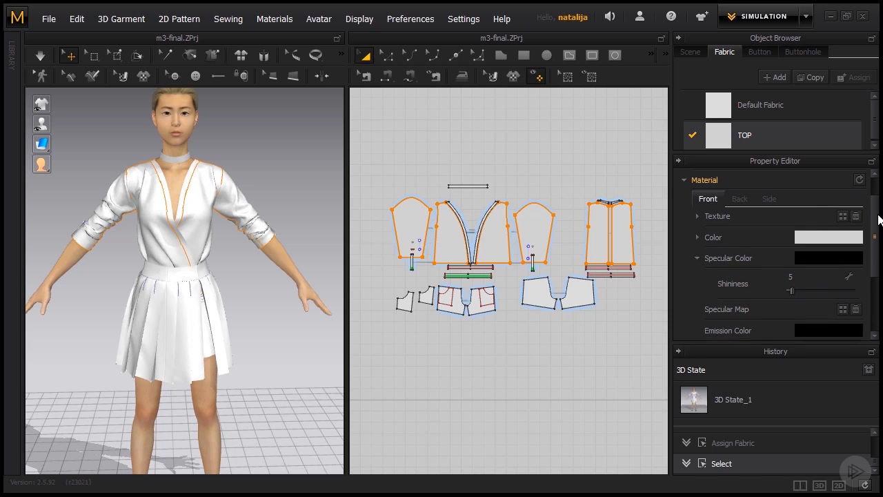
pyautogui.scroll(-3, 879, 220)
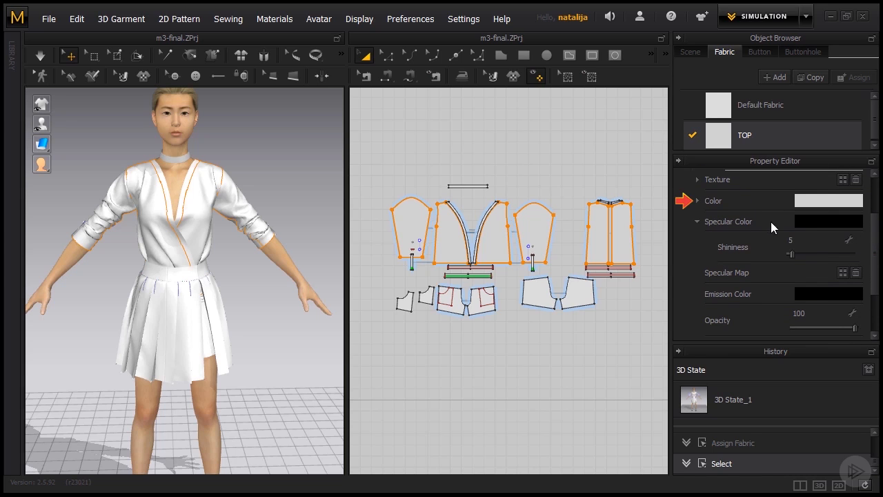
pyautogui.click(823, 199)
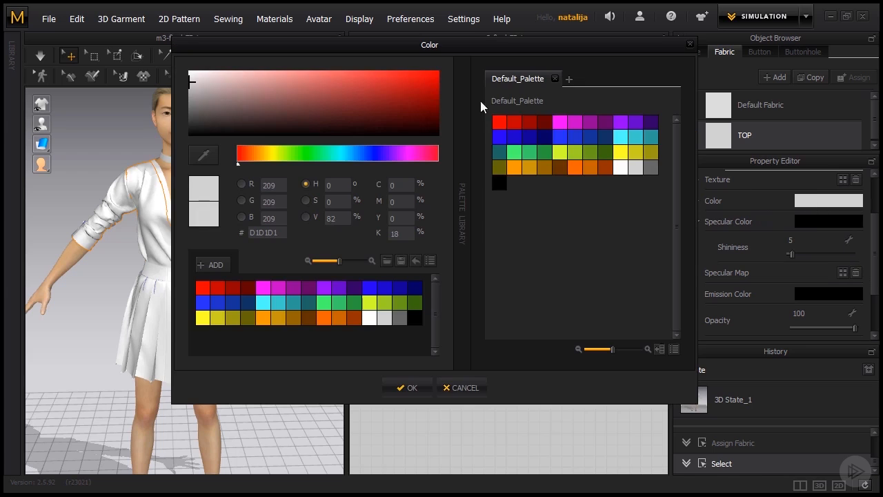
pyautogui.moveTo(428, 50); pyautogui.dragTo(556, 89)
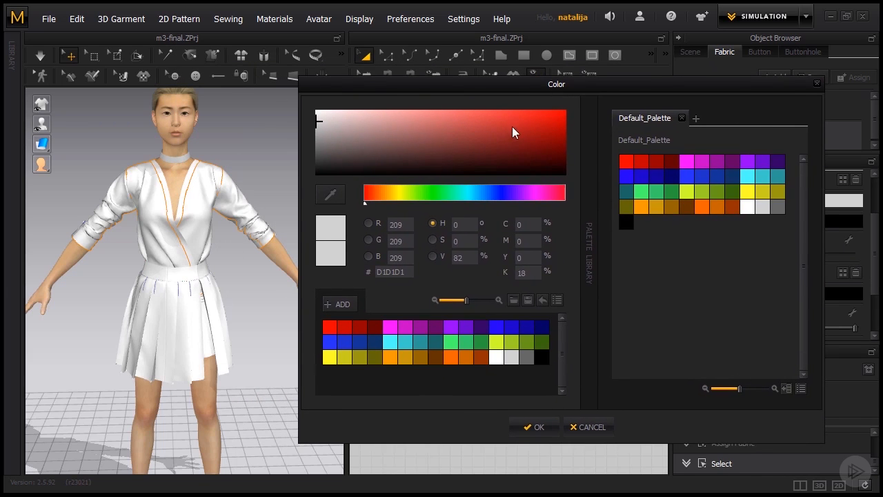
pyautogui.click(501, 140)
pyautogui.click(488, 193)
pyautogui.click(406, 153)
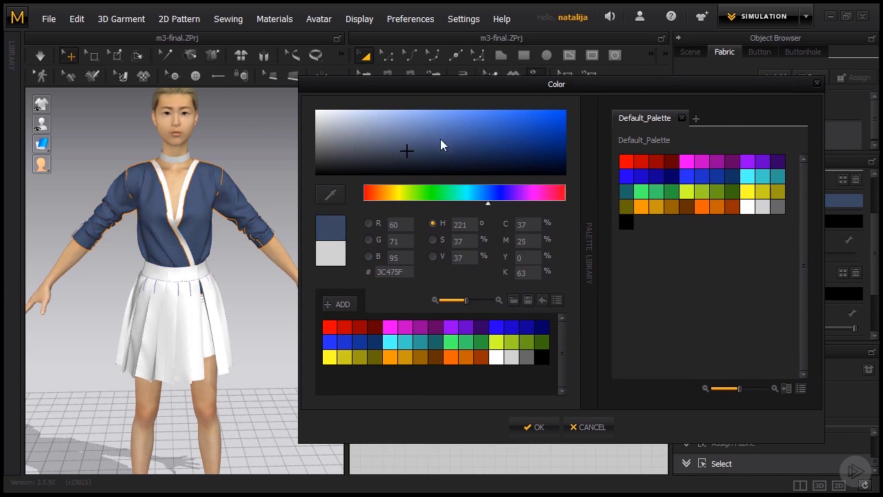
pyautogui.click(477, 129)
pyautogui.click(332, 197)
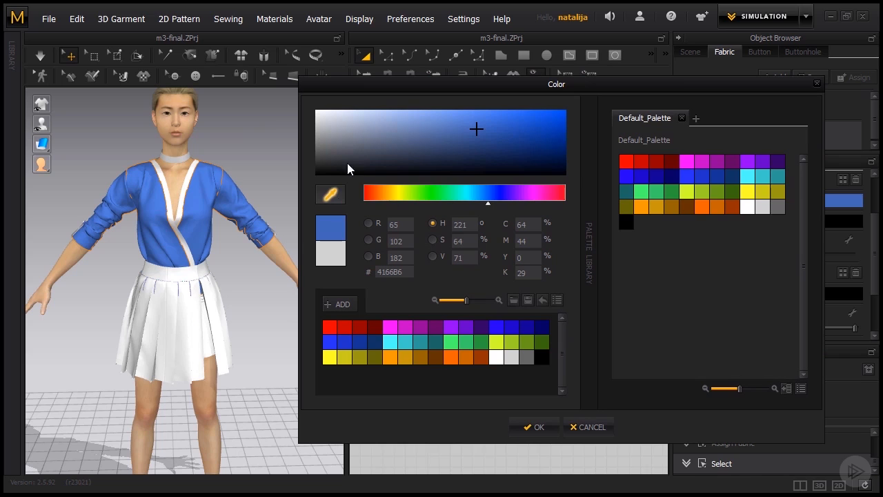
pyautogui.click(219, 270)
pyautogui.click(396, 140)
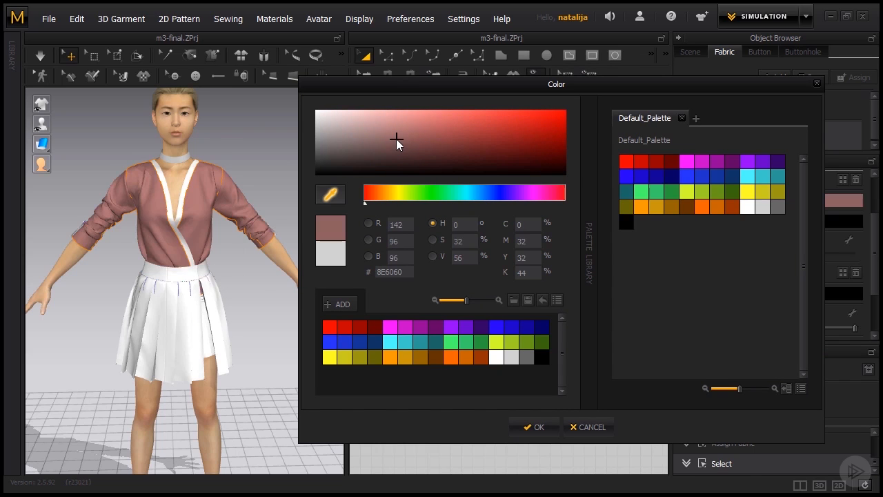
pyautogui.click(336, 164)
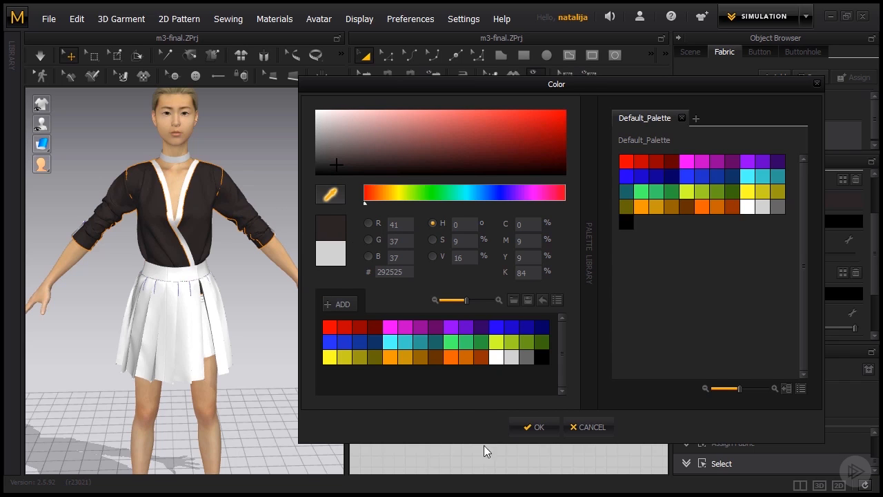
pyautogui.click(535, 428)
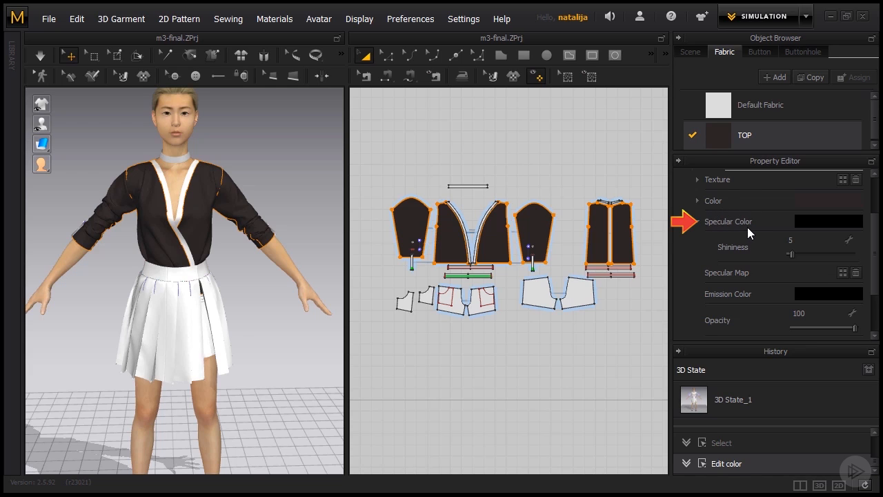
# - Set the TOP fabric's specular colour to the pale pinkish grey E4DBDB
pyautogui.click(822, 224)
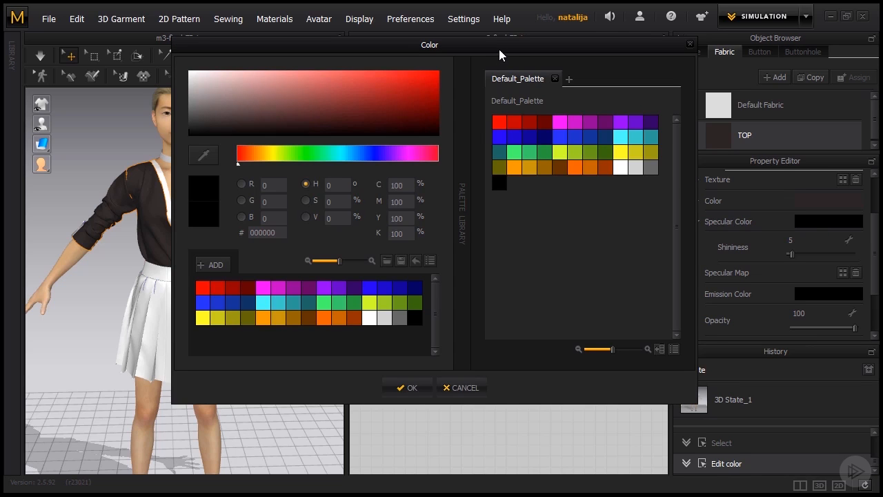
pyautogui.moveTo(499, 59); pyautogui.dragTo(588, 89)
pyautogui.click(290, 111)
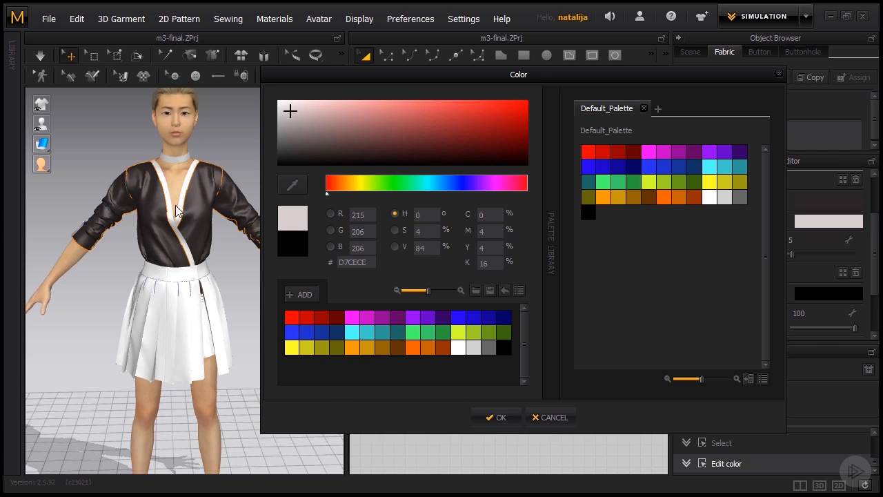
pyautogui.click(417, 126)
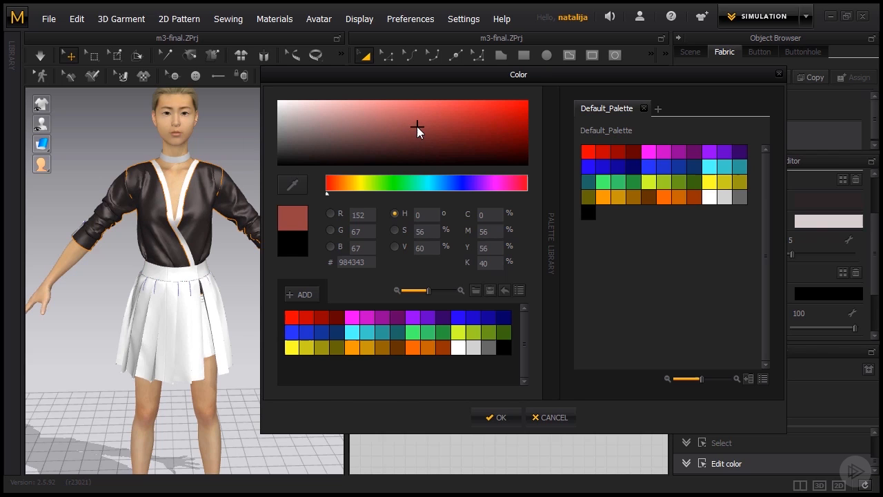
pyautogui.click(463, 127)
pyautogui.click(351, 126)
pyautogui.click(290, 114)
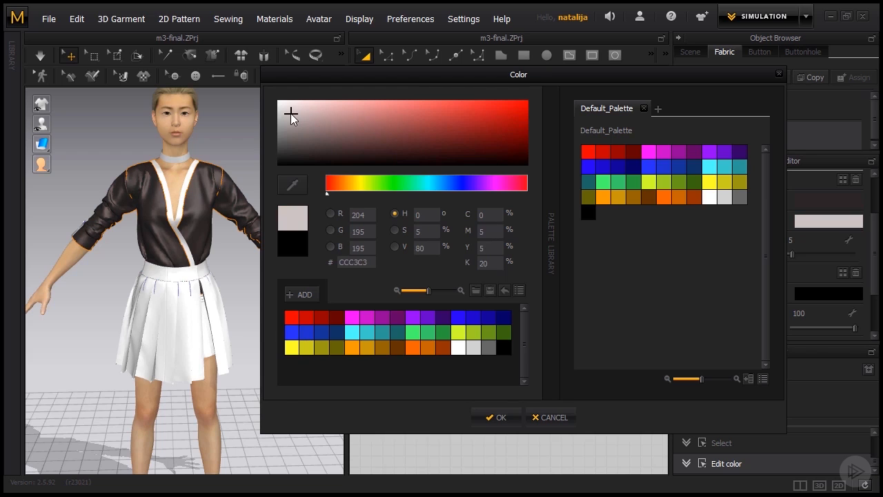
pyautogui.click(287, 120)
pyautogui.click(289, 108)
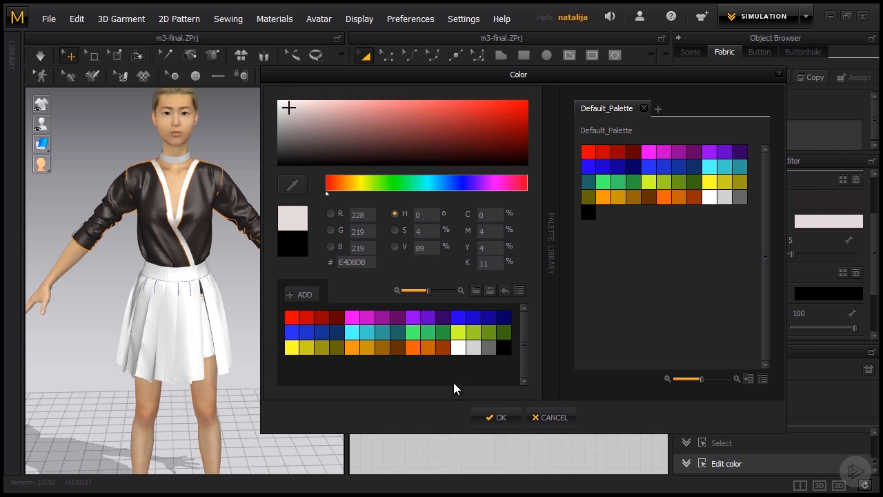
pyautogui.click(491, 417)
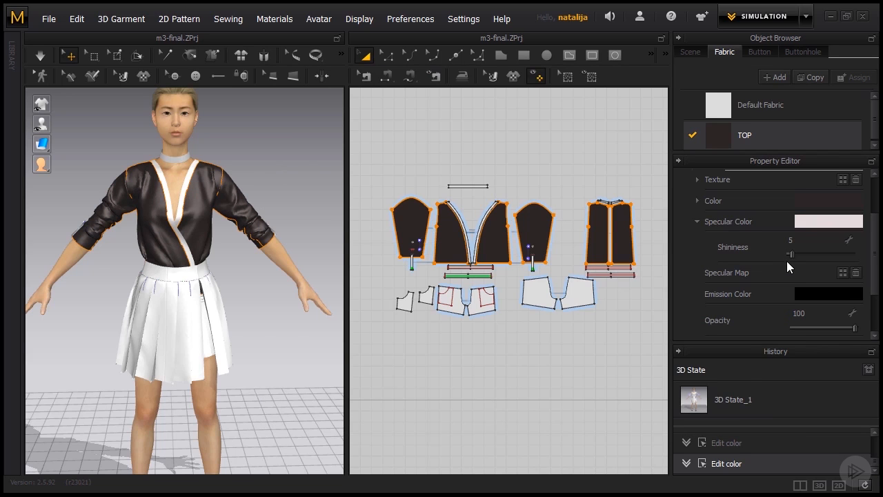
# - Lower the TOP fabric's shininess to 0 and load ornament-708799_640.jpg as its specular map
pyautogui.moveTo(793, 256)
pyautogui.mouseDown()
pyautogui.moveTo(818, 255)
pyautogui.moveTo(791, 255)
pyautogui.mouseUp()
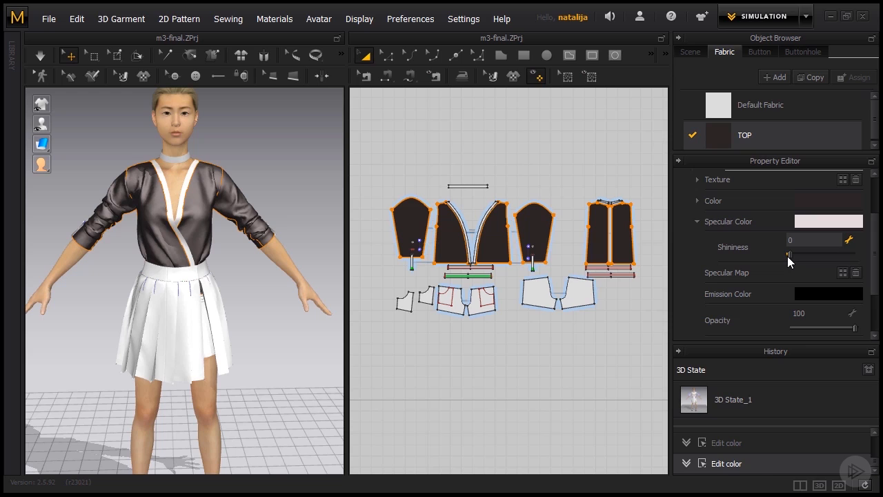
pyautogui.moveTo(789, 256); pyautogui.dragTo(790, 256)
pyautogui.scroll(-2, 841, 261)
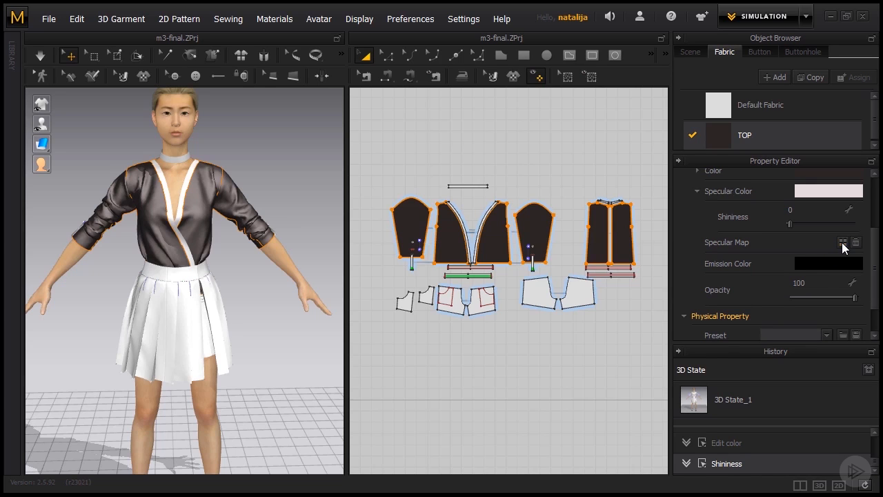
pyautogui.click(843, 242)
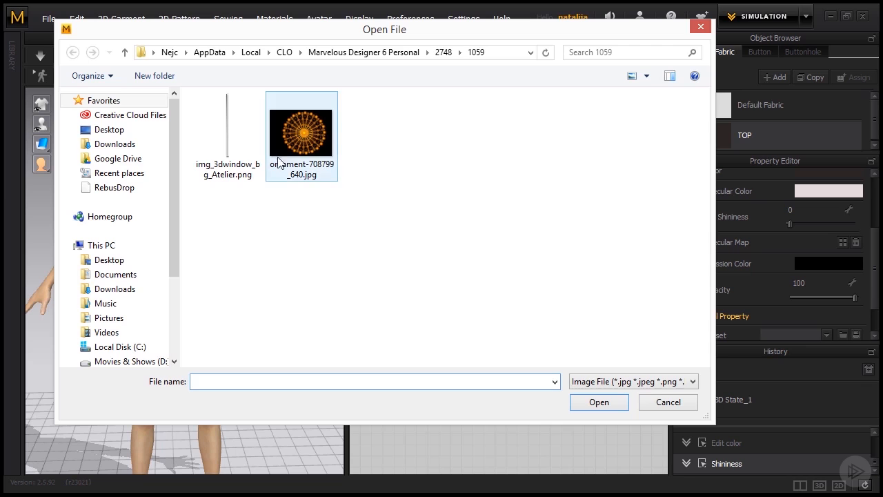
pyautogui.click(317, 152)
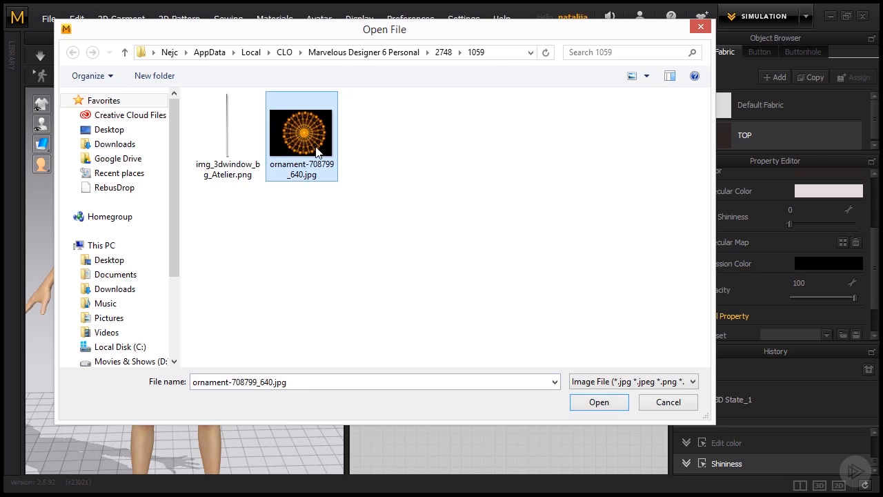
pyautogui.doubleClick(316, 153)
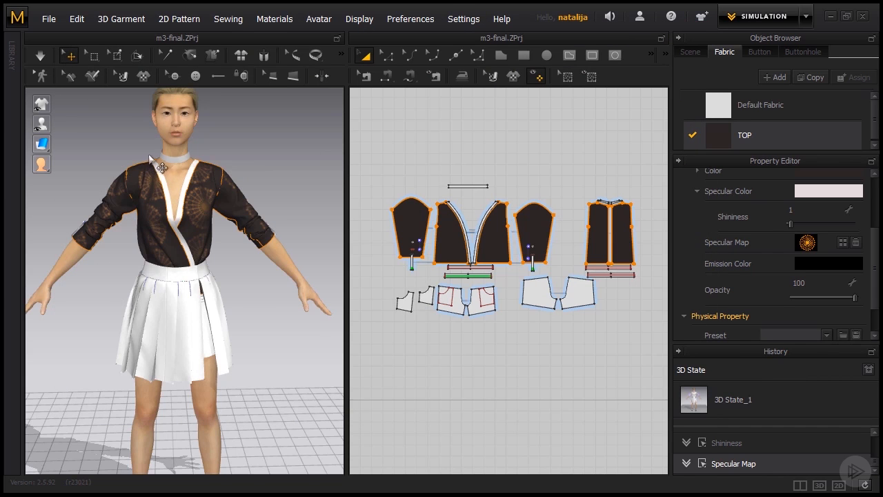
# - Inspect the specular ornament pattern on the top up close from the front and the side of the avatar
pyautogui.scroll(-3, 168, 173)
pyautogui.moveTo(269, 260); pyautogui.dragTo(284, 330, button='middle')
pyautogui.scroll(-3, 262, 304)
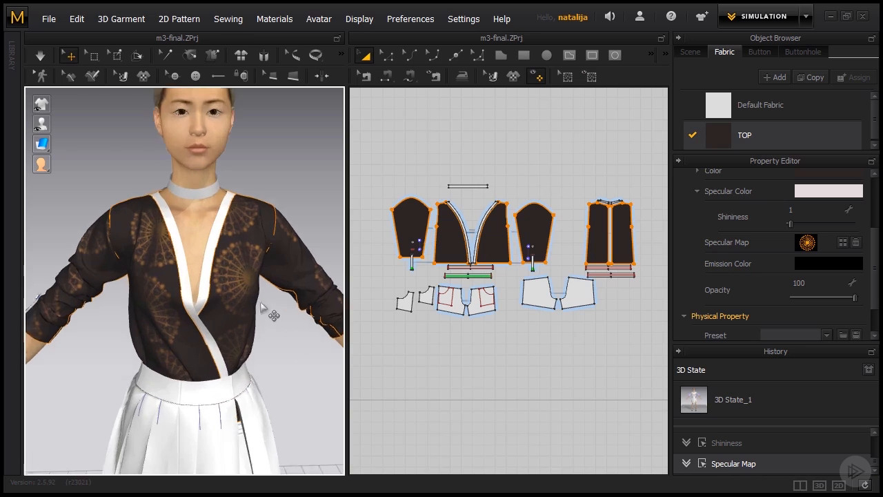
pyautogui.moveTo(247, 168); pyautogui.dragTo(97, 158, button='right')
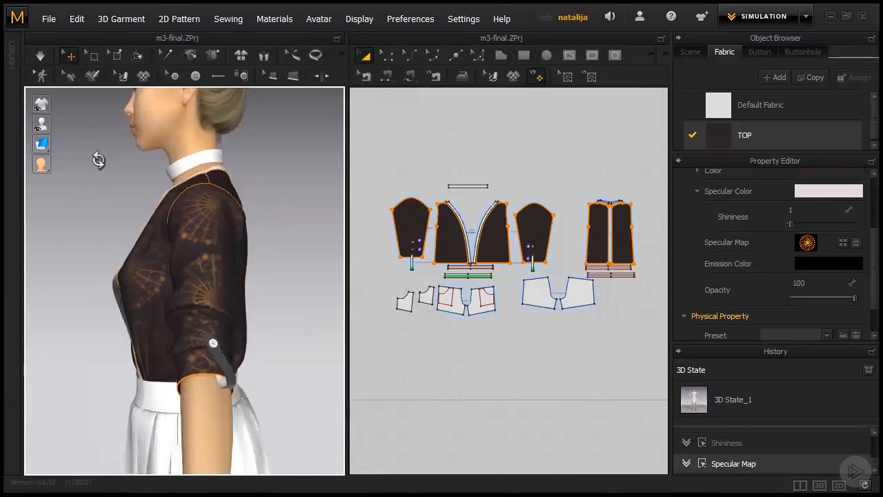
pyautogui.moveTo(274, 249); pyautogui.dragTo(414, 256, button='right')
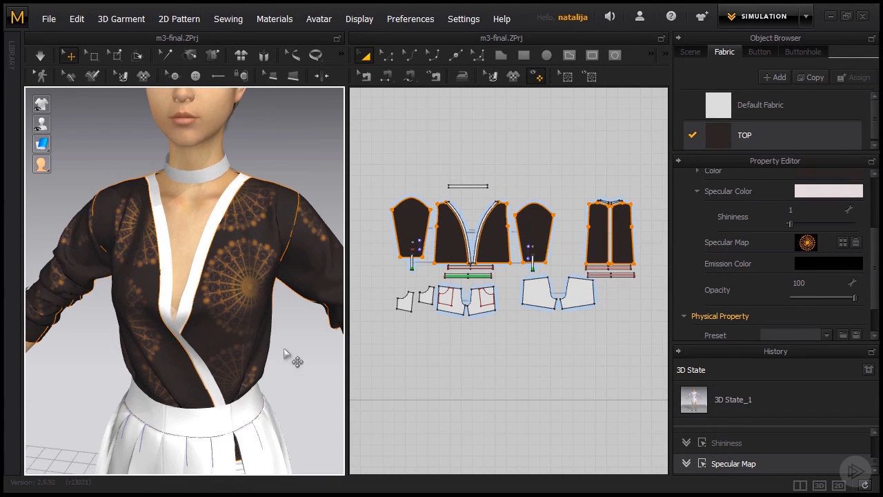
# - Set the TOP fabric's shininess to 1
pyautogui.moveTo(284, 349); pyautogui.dragTo(267, 399, button='right')
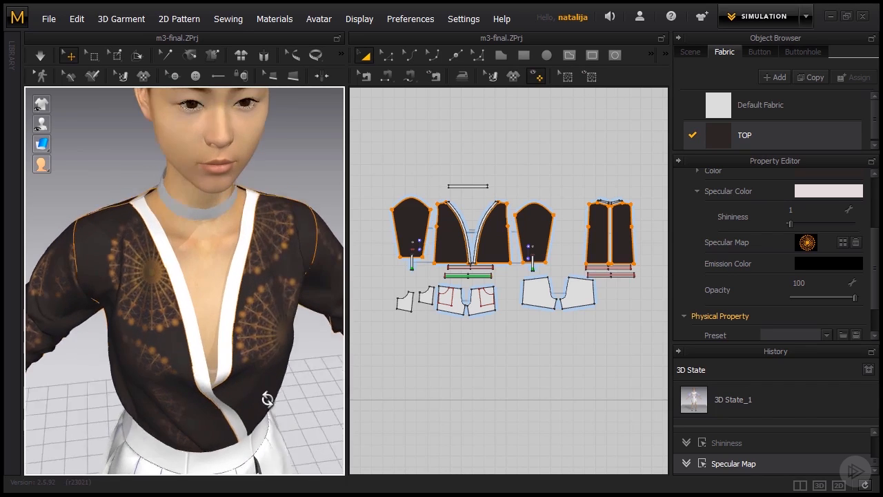
pyautogui.scroll(-3, 267, 399)
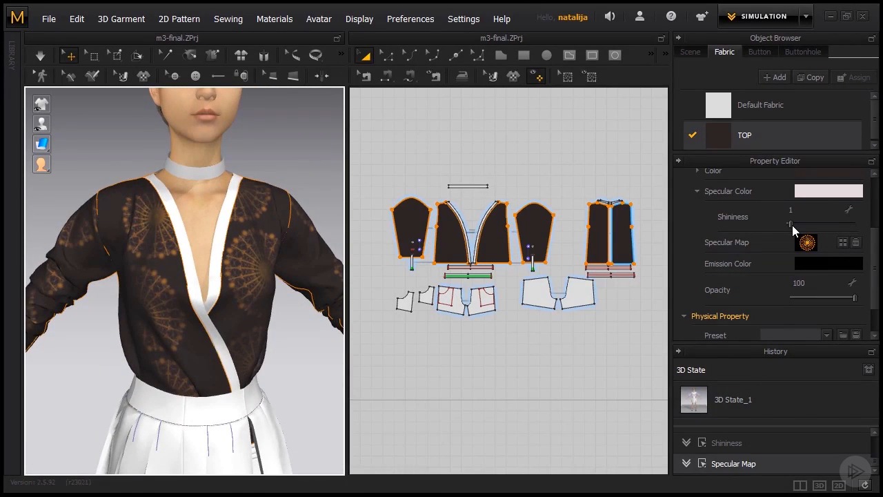
pyautogui.moveTo(792, 225); pyautogui.dragTo(793, 227)
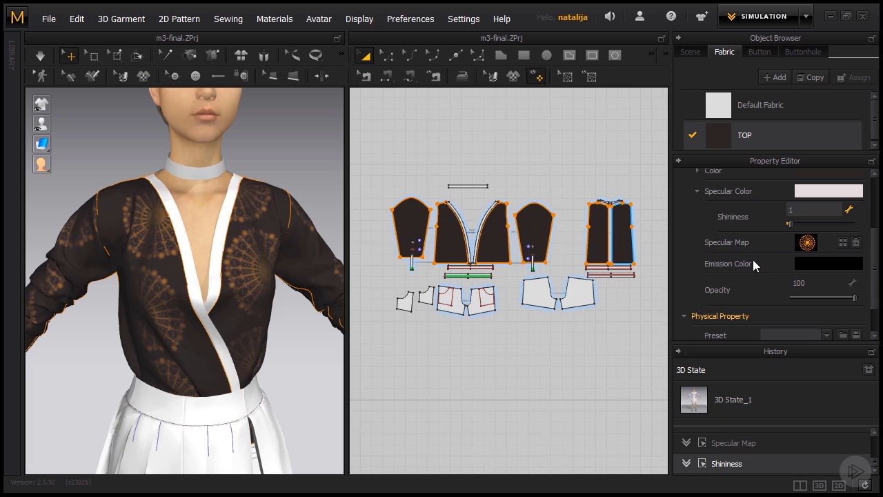
# - Try the reds 801919 and B96565 as the TOP fabric's emission colour, and discard the change
pyautogui.click(803, 268)
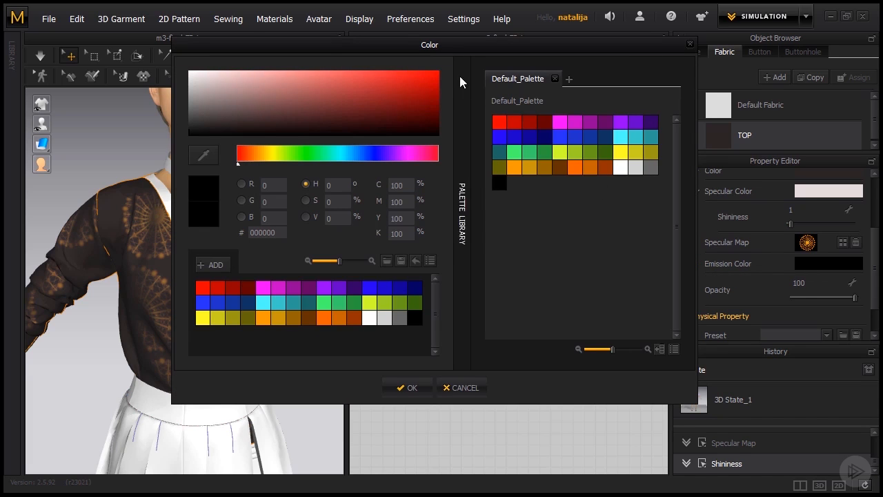
pyautogui.moveTo(432, 44); pyautogui.dragTo(576, 72)
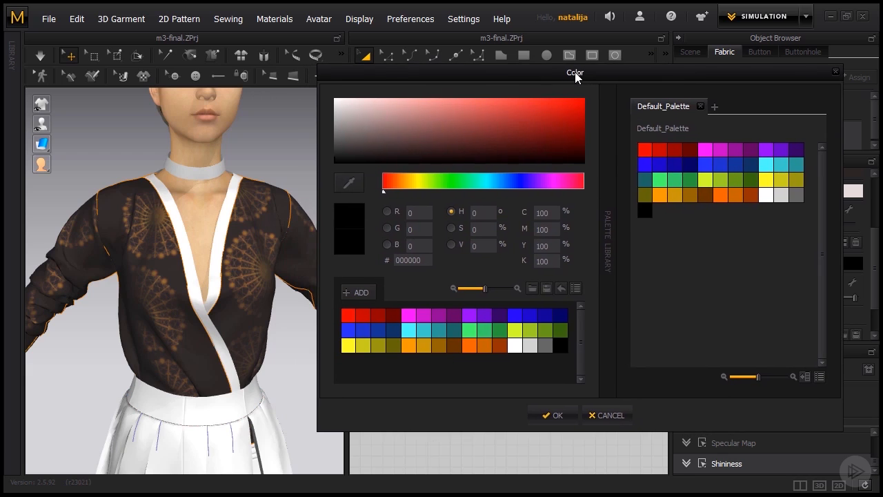
pyautogui.click(461, 124)
pyautogui.click(535, 131)
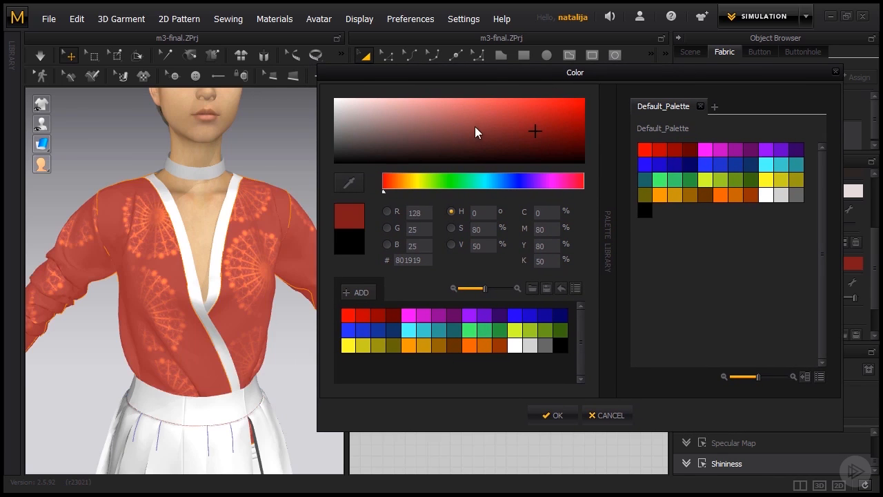
pyautogui.click(448, 117)
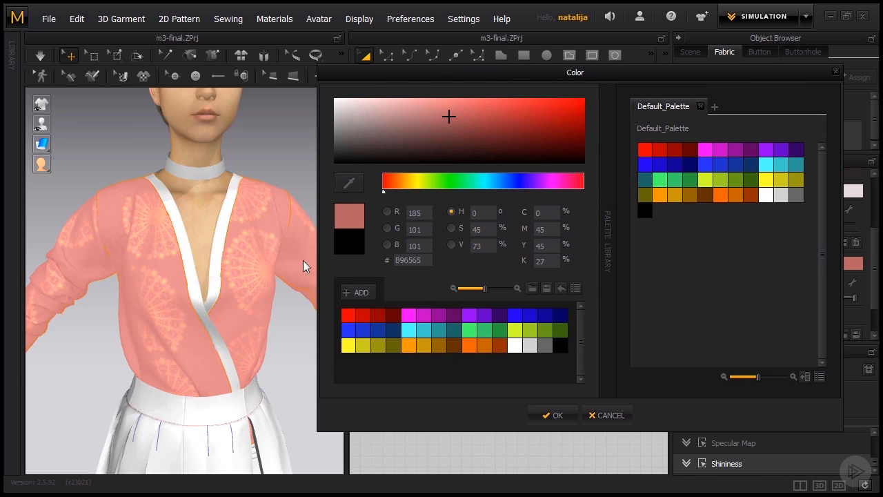
pyautogui.click(607, 415)
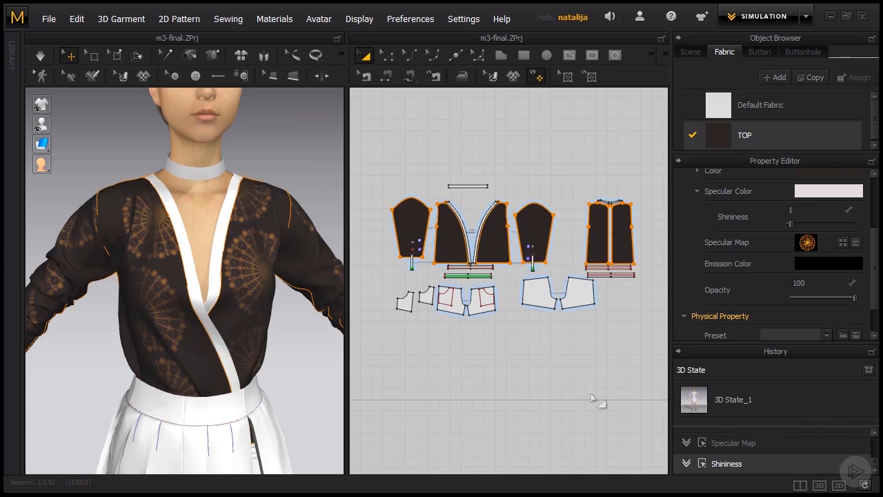
# - Remove the TOP fabric's specular map and load ornament-708799_640.jpg as its front texture instead
pyautogui.click(856, 243)
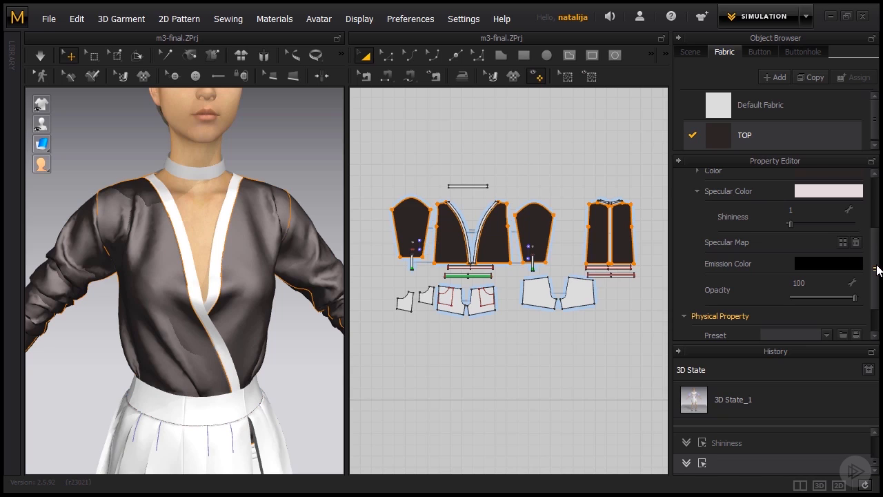
pyautogui.moveTo(878, 270); pyautogui.dragTo(880, 235)
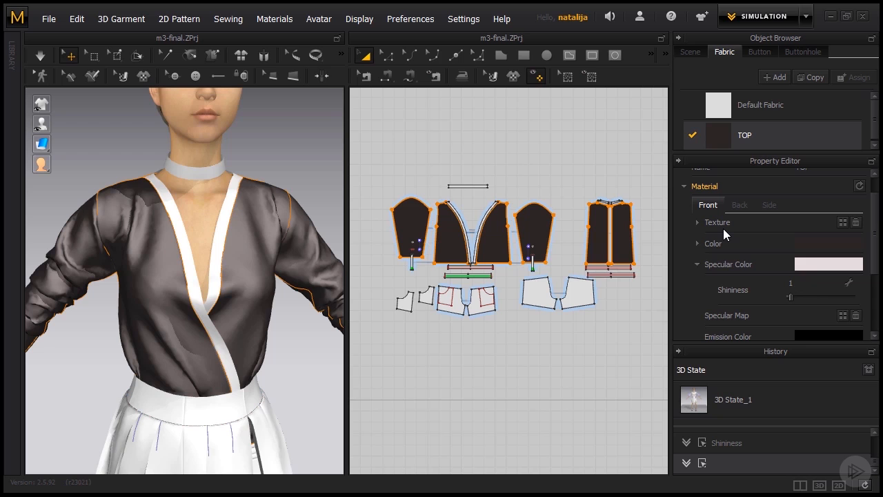
pyautogui.click(842, 223)
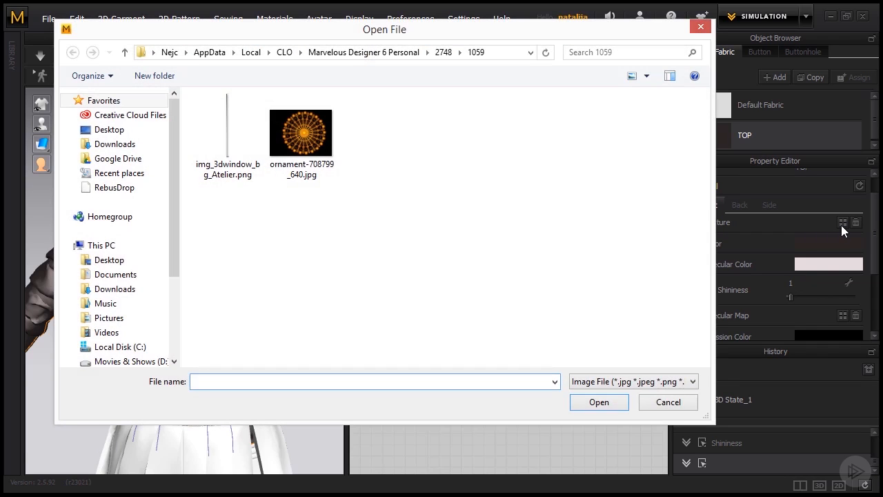
pyautogui.doubleClick(312, 143)
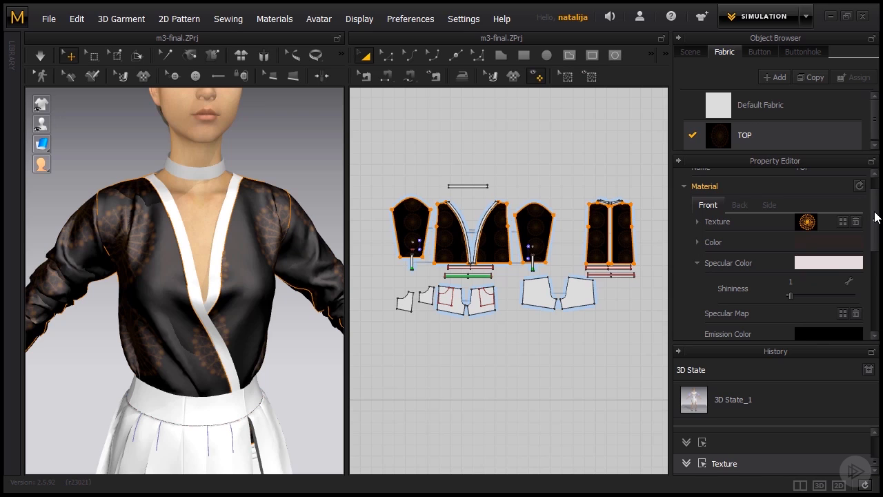
# - Set the TOP fabric's colour to the salmon pink DA7171, after trying the off-white DAD6D6 and the reds A62929 and E42727
pyautogui.moveTo(875, 215); pyautogui.dragTo(875, 220)
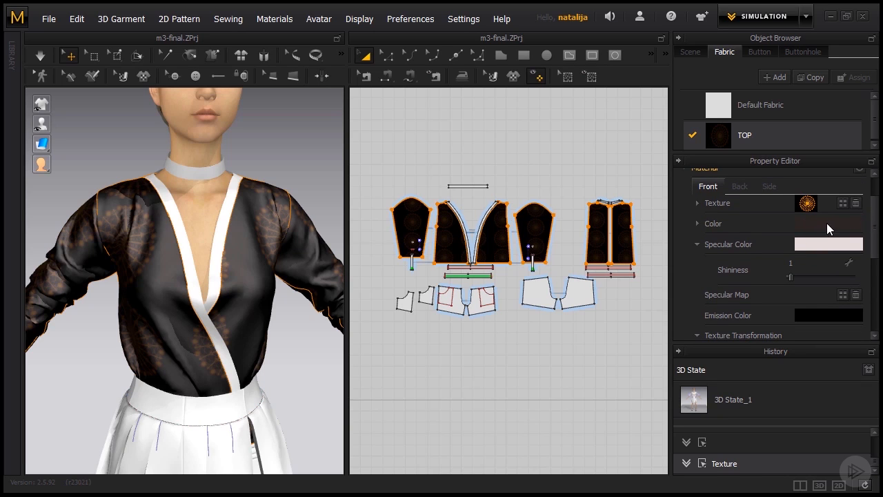
pyautogui.click(832, 223)
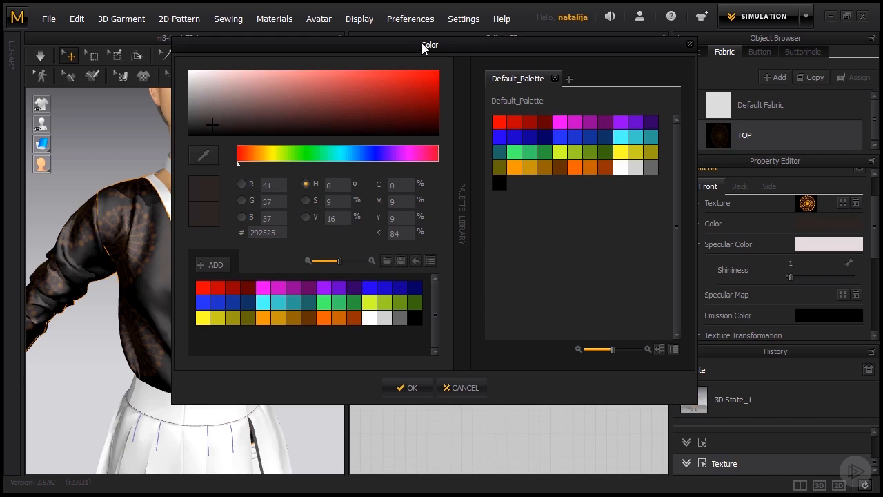
pyautogui.moveTo(422, 43); pyautogui.dragTo(574, 78)
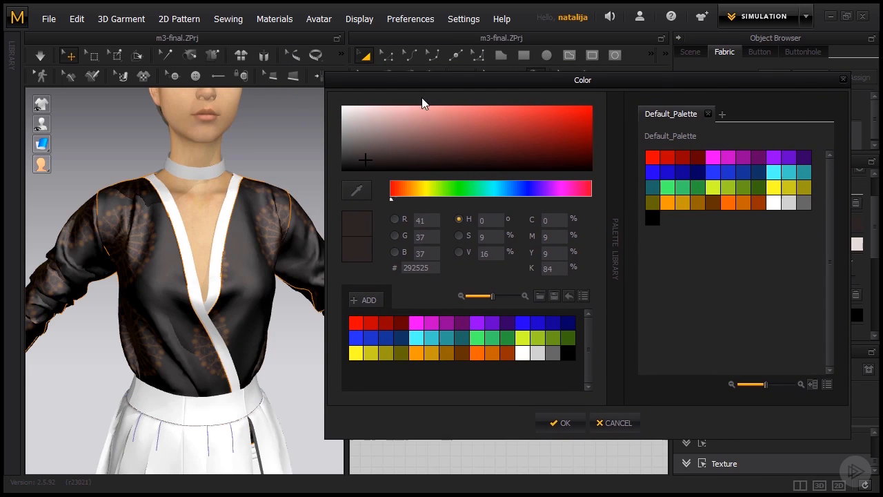
pyautogui.click(347, 118)
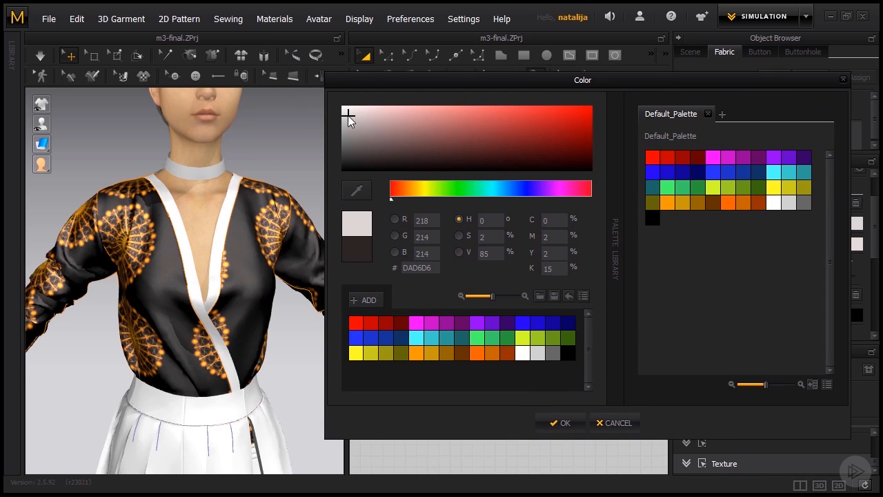
pyautogui.click(434, 119)
pyautogui.click(473, 118)
pyautogui.click(528, 129)
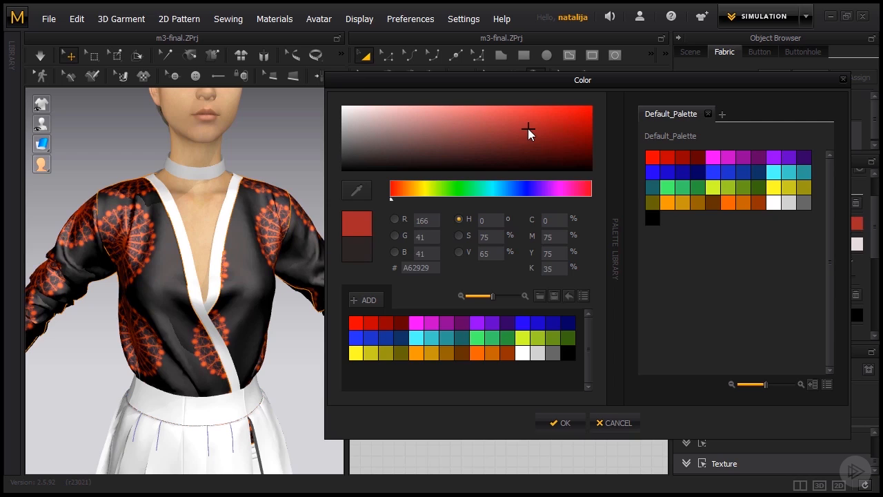
pyautogui.moveTo(528, 128); pyautogui.dragTo(548, 112)
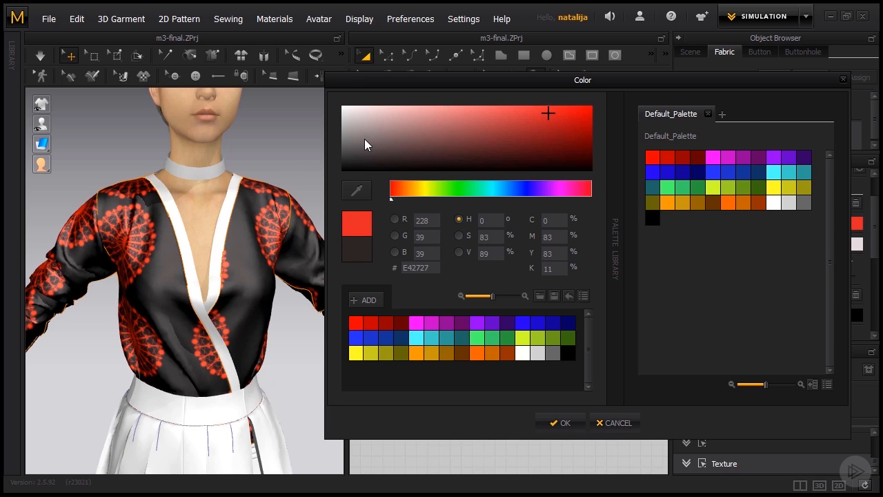
pyautogui.click(462, 116)
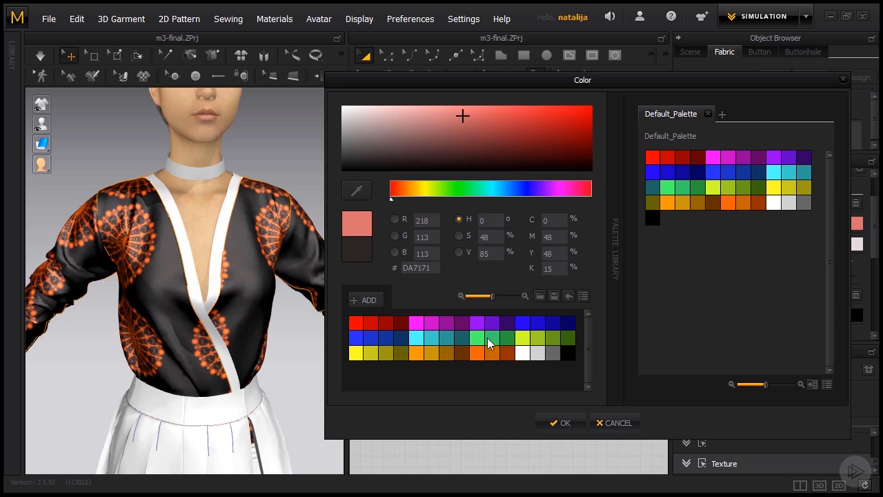
pyautogui.click(548, 423)
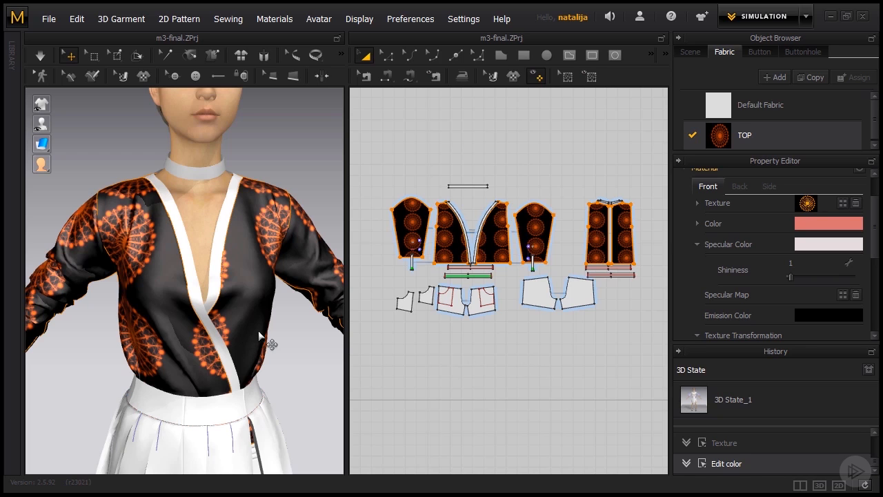
# - With Edit Texture, shift the ornament slightly up on a front bodice piece, and rotate and enlarge it to about 324.76° and 207.1 × 146.5 mm
pyautogui.moveTo(296, 331); pyautogui.dragTo(290, 361, button='right')
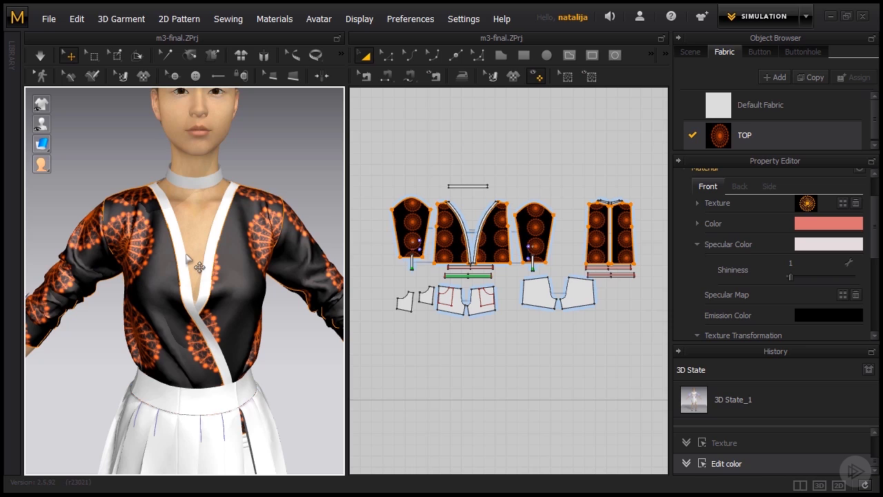
pyautogui.click(489, 84)
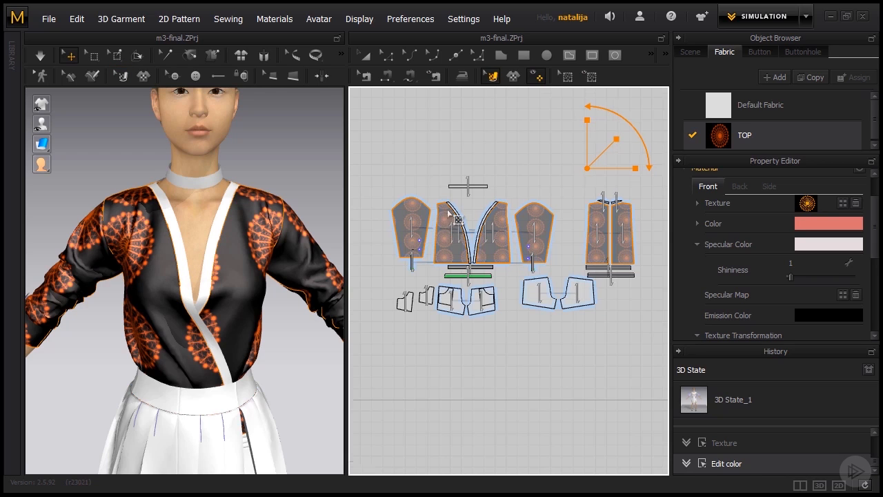
pyautogui.scroll(5, 449, 216)
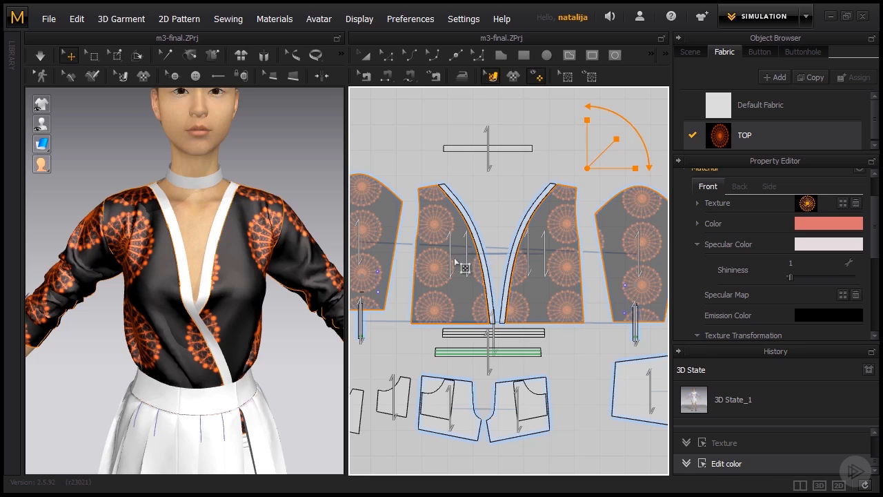
pyautogui.scroll(2, 461, 261)
pyautogui.click(456, 268)
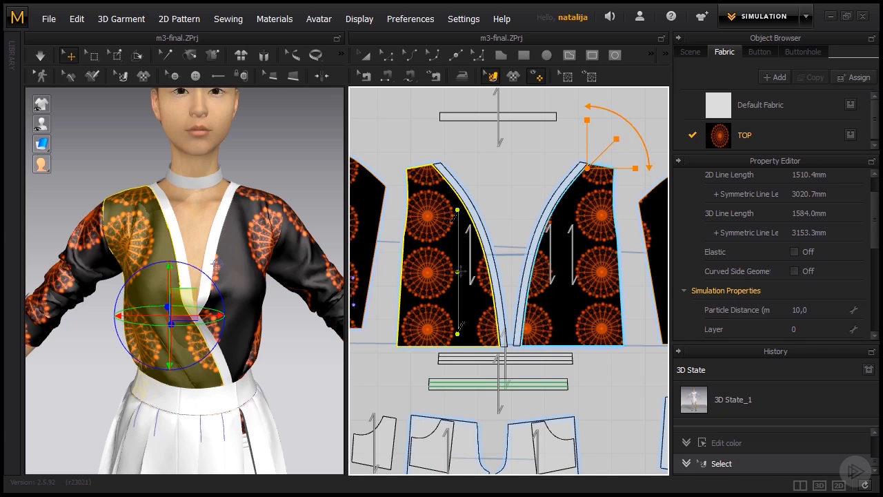
pyautogui.moveTo(460, 272); pyautogui.dragTo(464, 239)
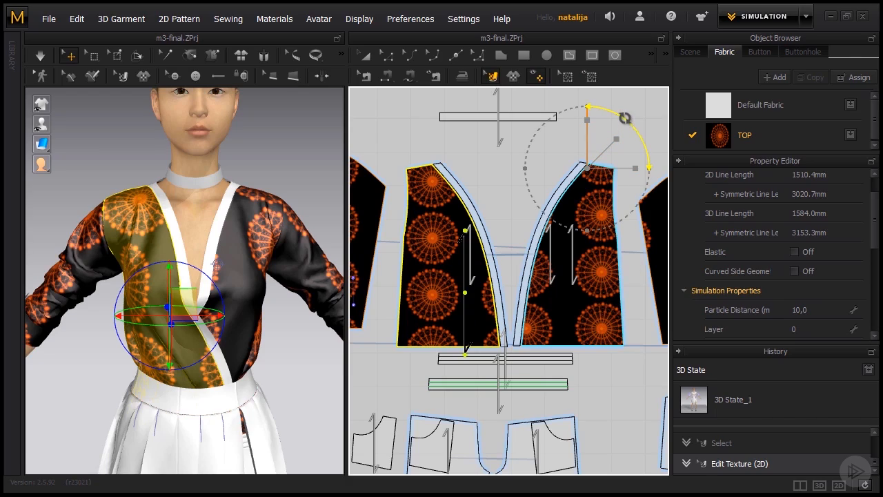
pyautogui.moveTo(624, 118); pyautogui.dragTo(592, 122)
pyautogui.moveTo(637, 165); pyautogui.dragTo(633, 164)
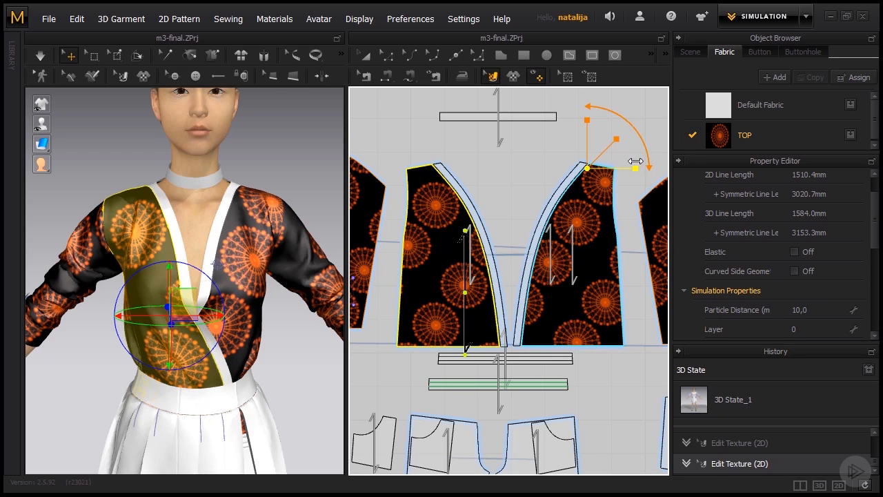
# - Lower the TOP fabric's opacity to 45 and deselect everything to view the sheer top
pyautogui.click(713, 139)
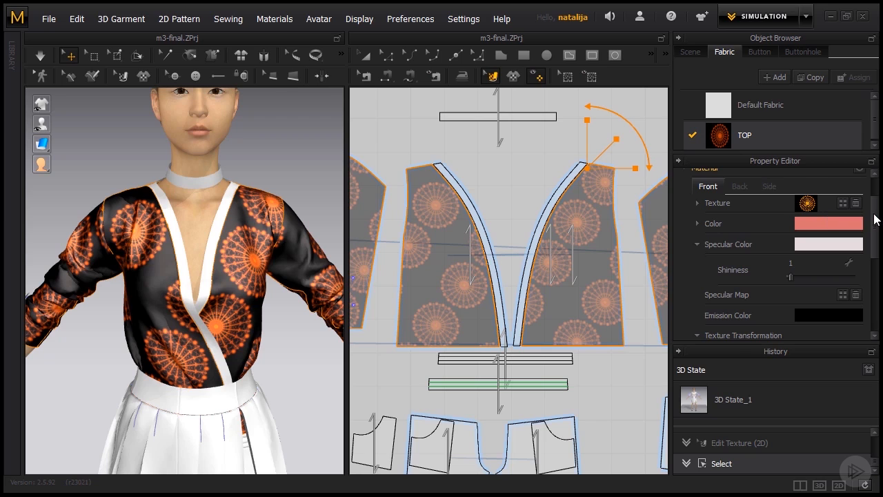
pyautogui.moveTo(874, 217); pyautogui.dragTo(874, 265)
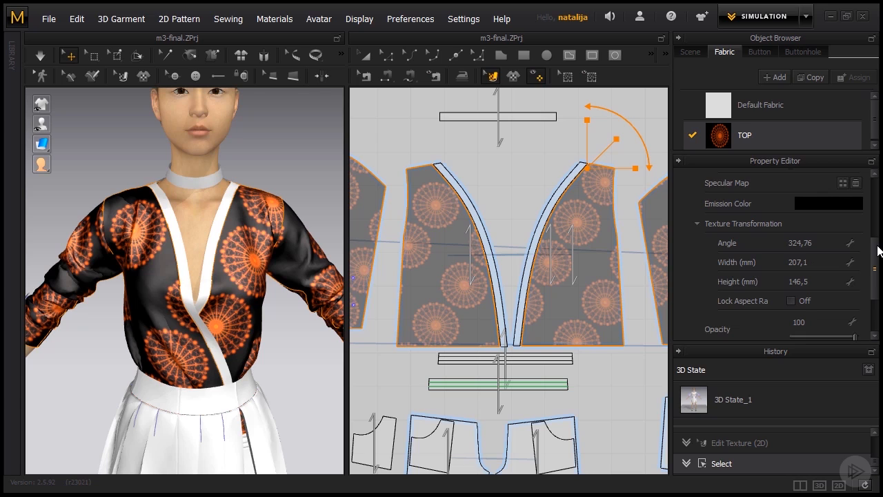
pyautogui.moveTo(878, 246); pyautogui.dragTo(827, 285)
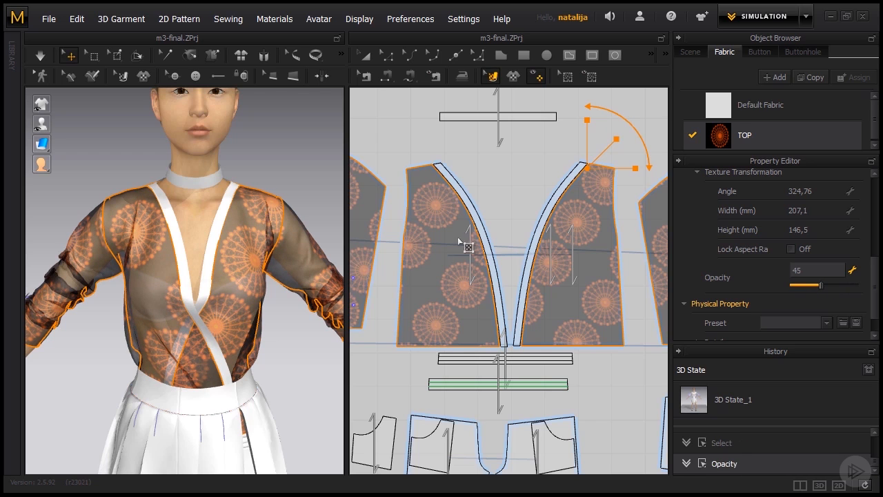
pyautogui.click(315, 166)
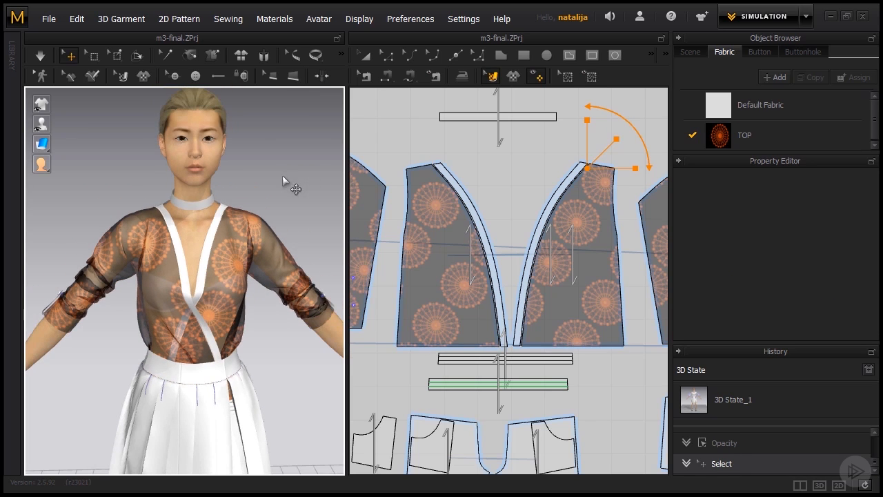
# - Bring up the TOP fabric's physical property settings
pyautogui.click(730, 142)
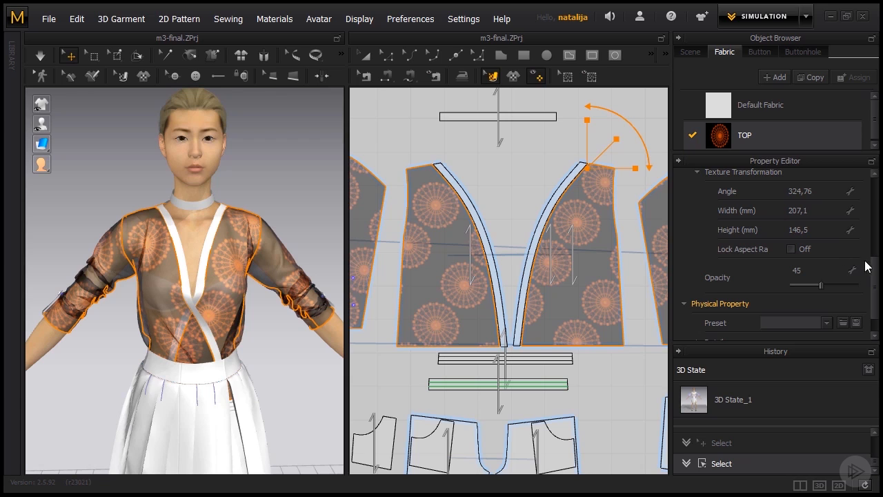
pyautogui.moveTo(875, 271); pyautogui.dragTo(874, 290)
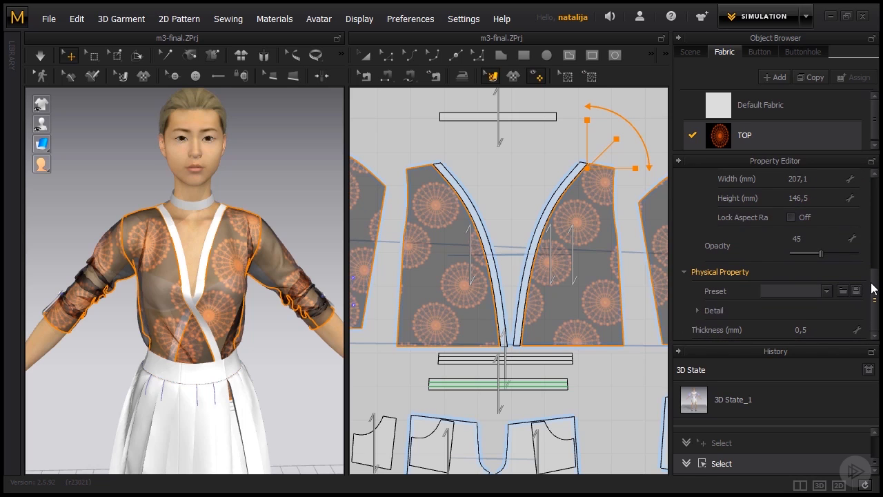